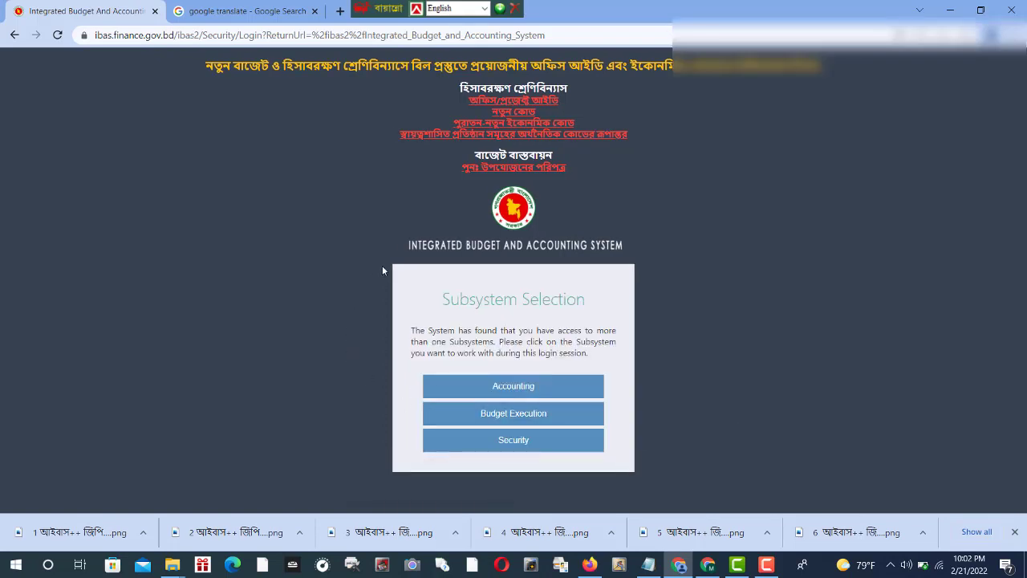
# Enter the Accounting subsystem and open the GPF Subscription Configuration page under GPF Master Data
pyautogui.click(526, 390)
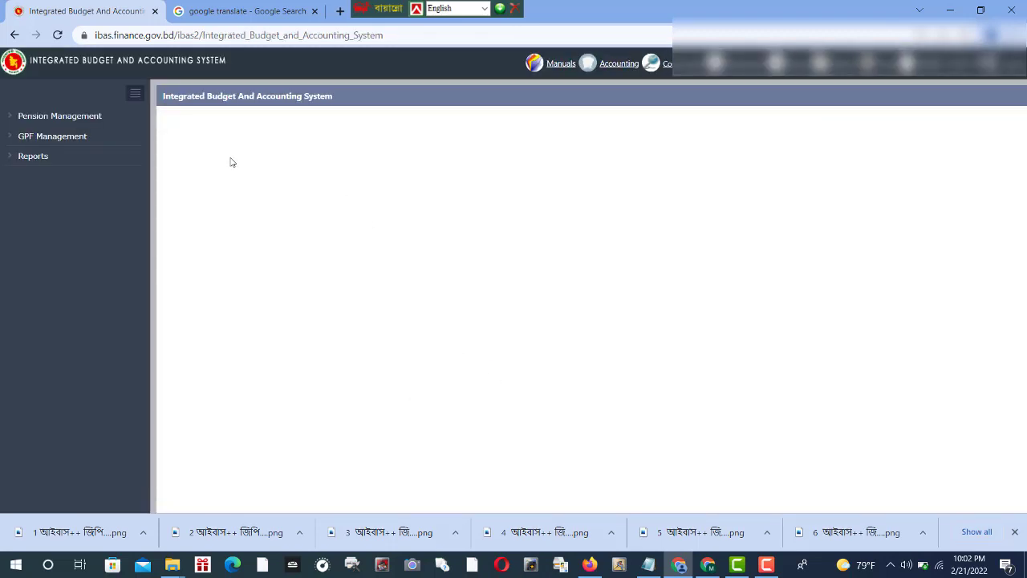
pyautogui.click(63, 140)
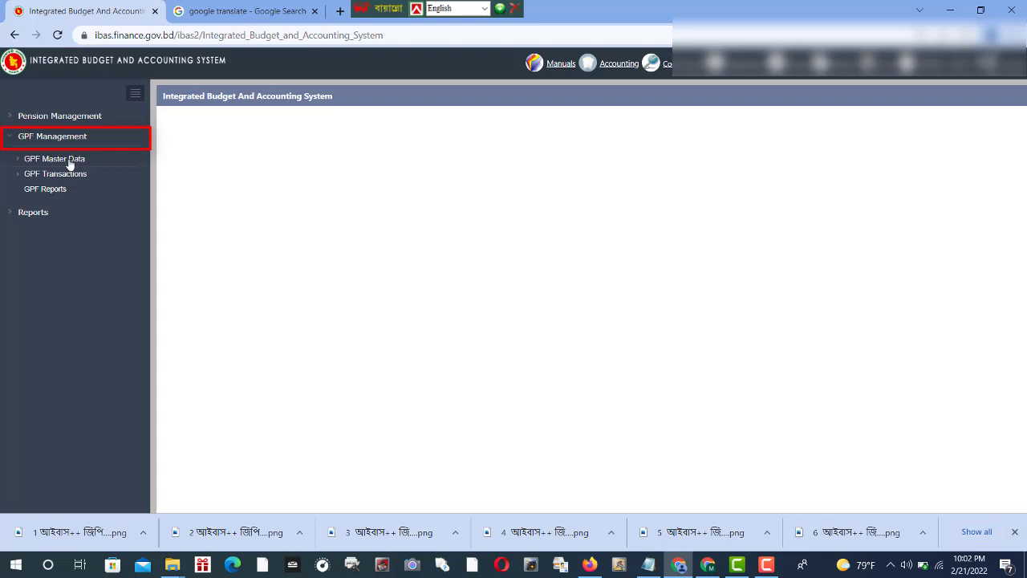
pyautogui.click(69, 160)
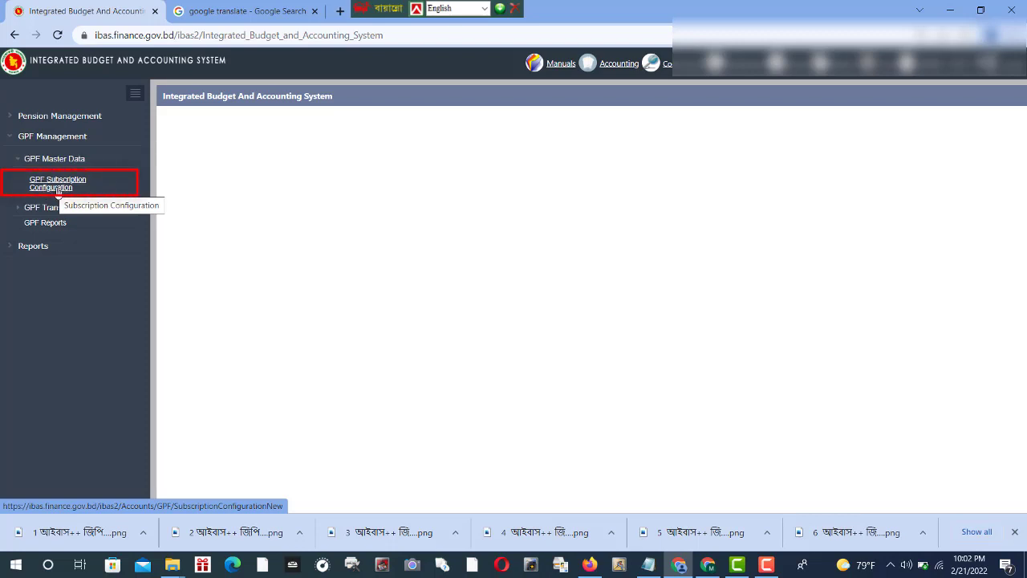
pyautogui.click(57, 190)
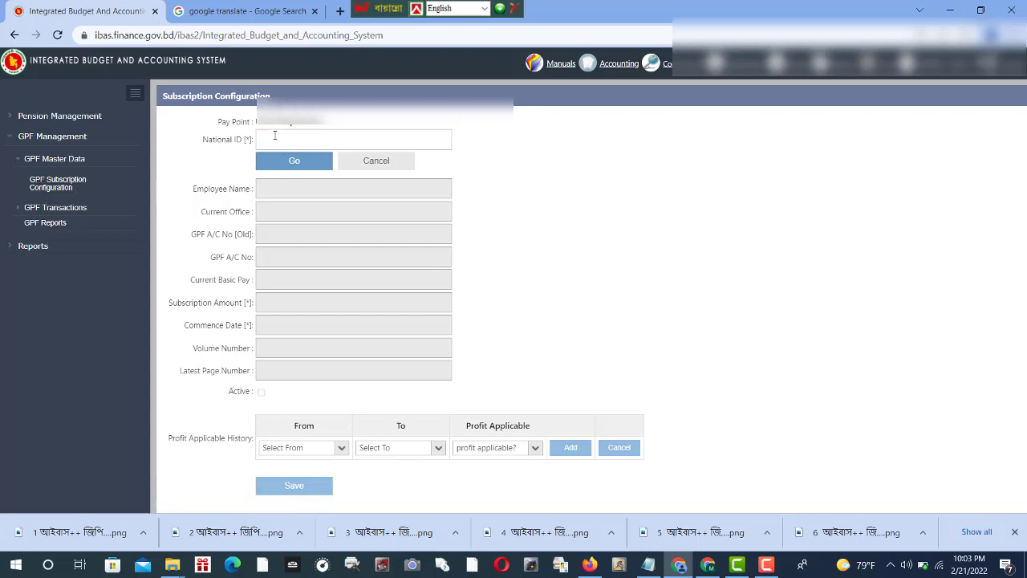
# Enter the employee's National ID and load the matching GPF subscription record
pyautogui.click(277, 140)
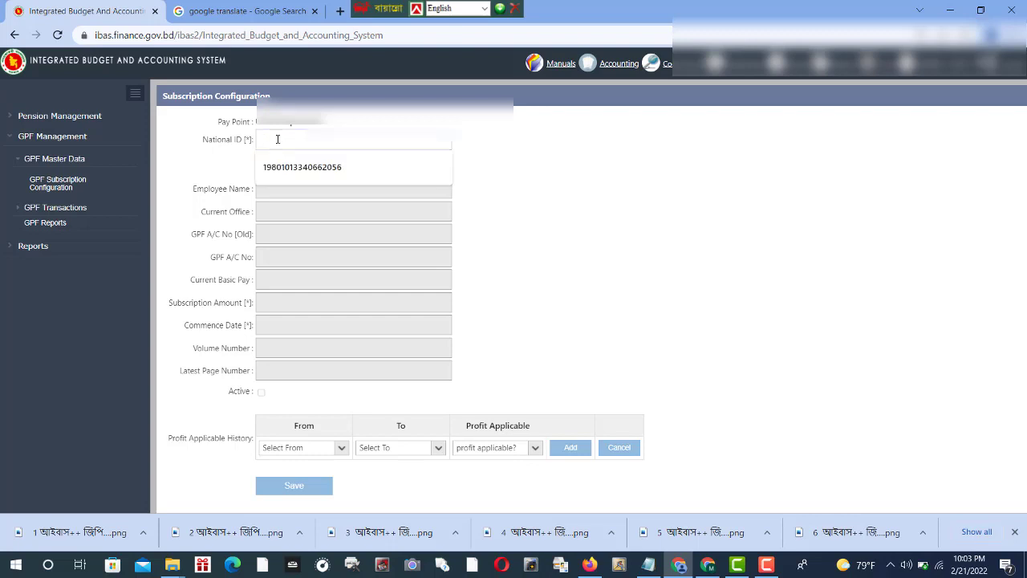
pyautogui.press('Down')
pyautogui.press('Return')
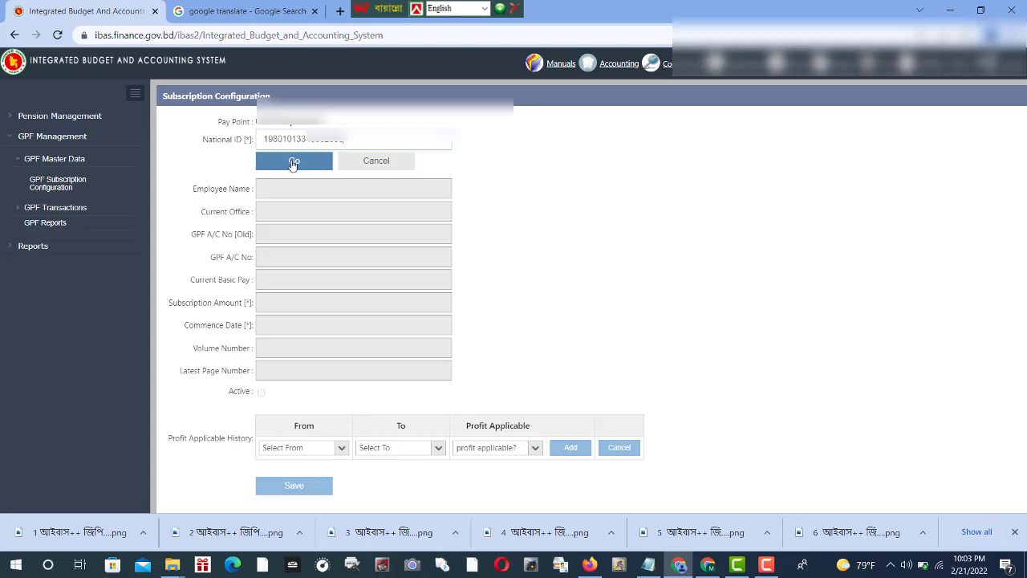
pyautogui.click(294, 163)
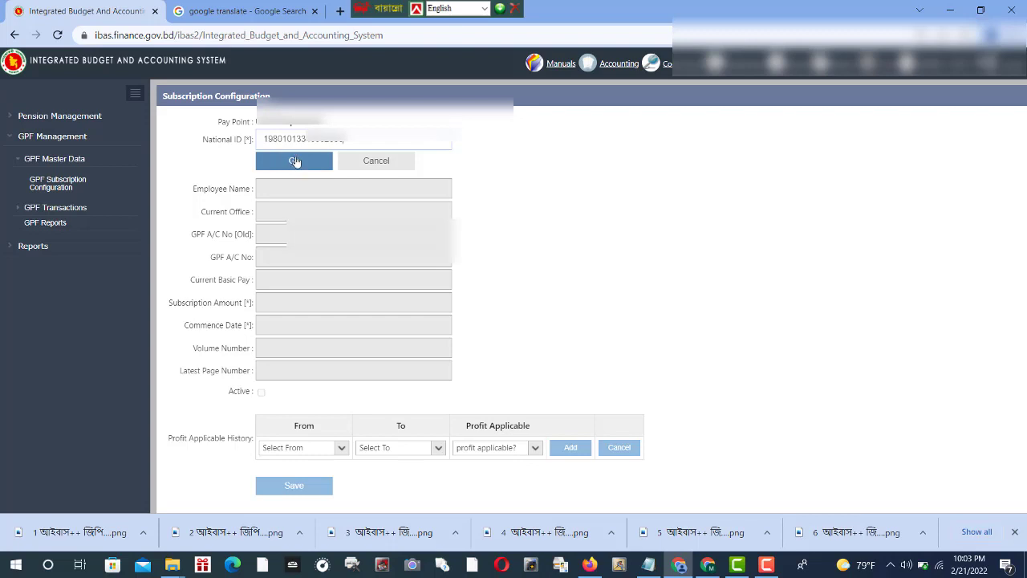
pyautogui.click(294, 159)
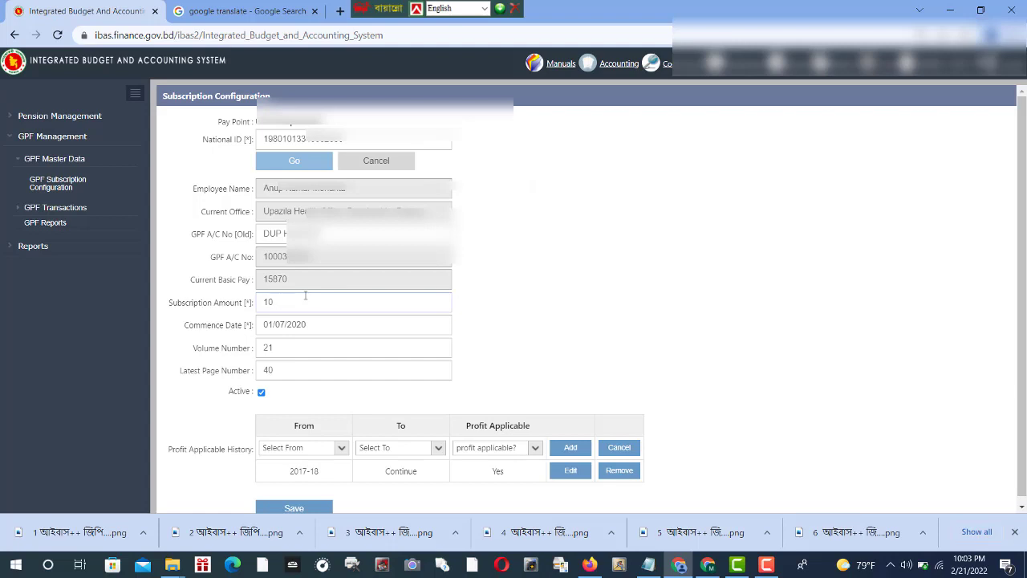
# Set the subscription amount to 1000, keeping the commence date of 01/07/2020
pyautogui.write('00')
pyautogui.click(304, 325)
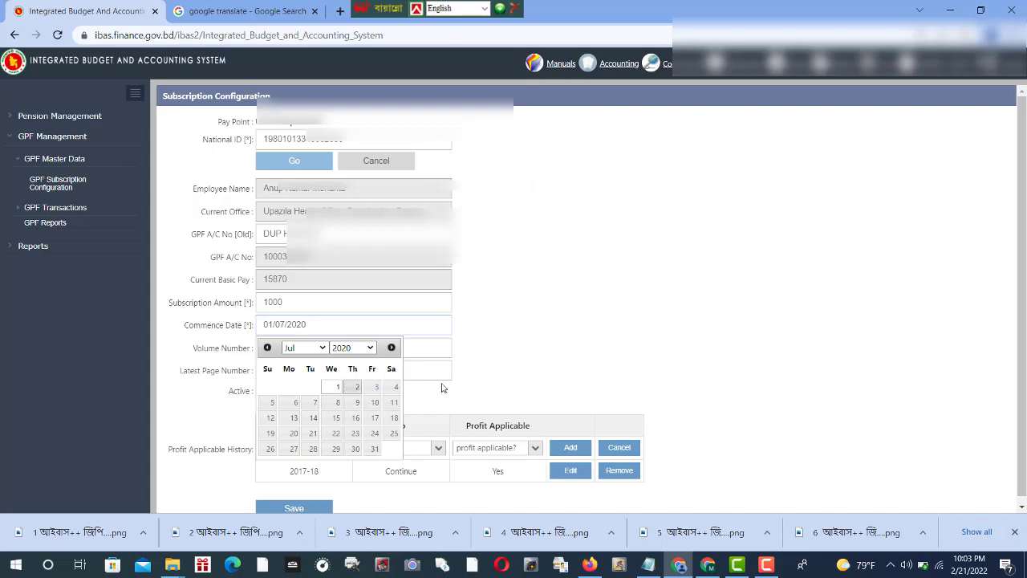
pyautogui.click(665, 308)
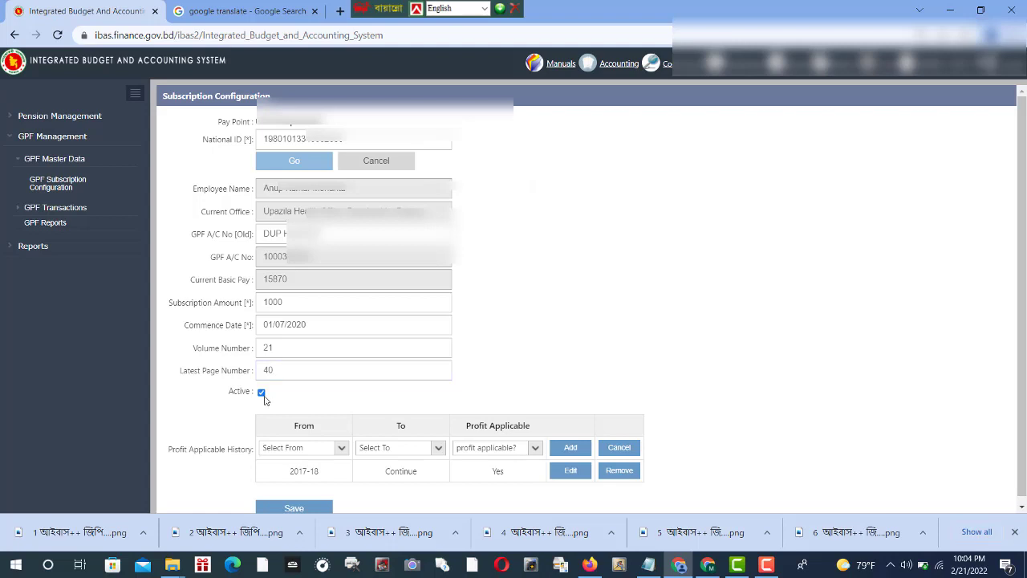
pyautogui.click(261, 393)
pyautogui.click(261, 393)
pyautogui.click(339, 454)
pyautogui.click(298, 460)
pyautogui.click(321, 455)
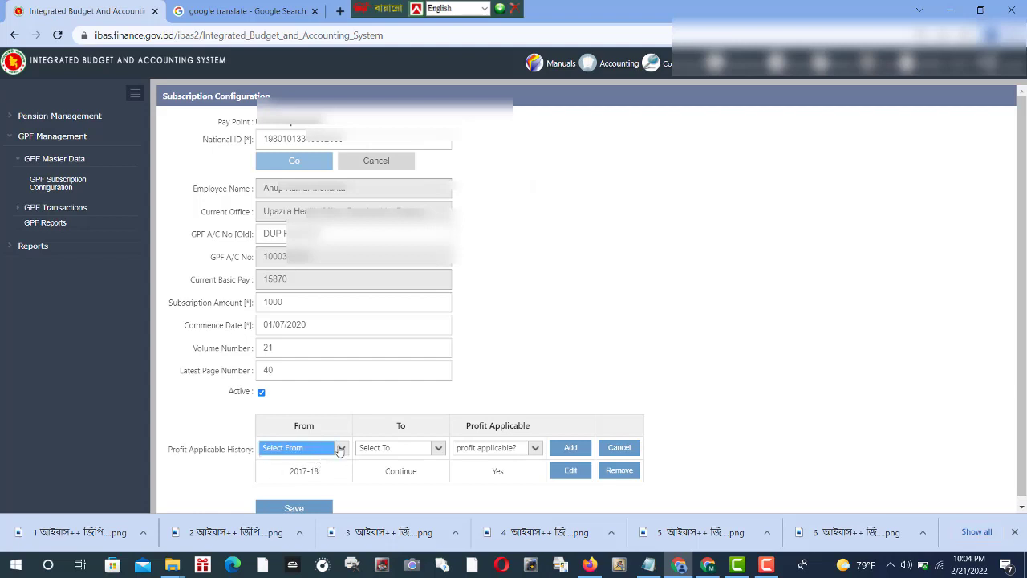
pyautogui.click(339, 448)
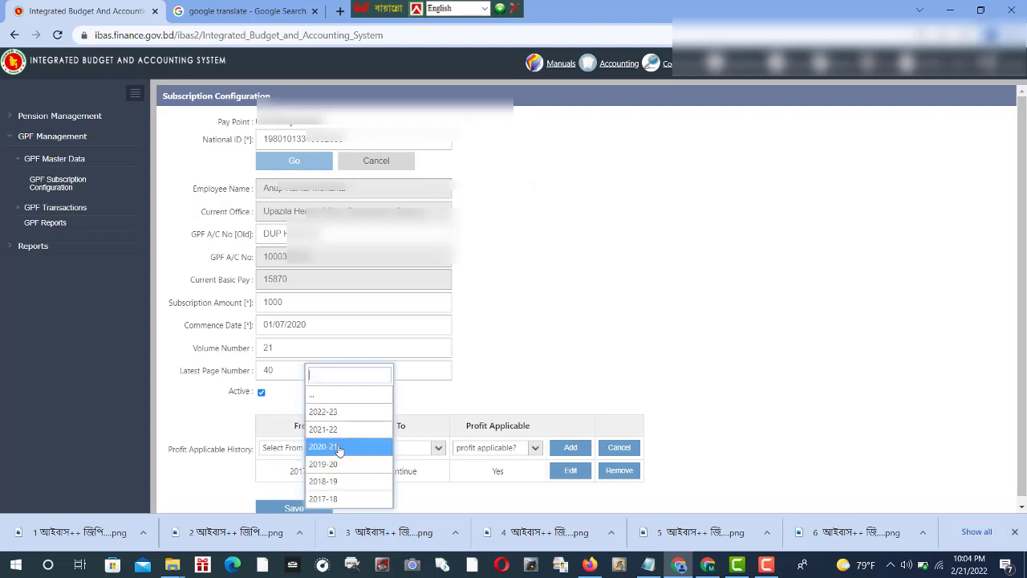
pyautogui.click(614, 370)
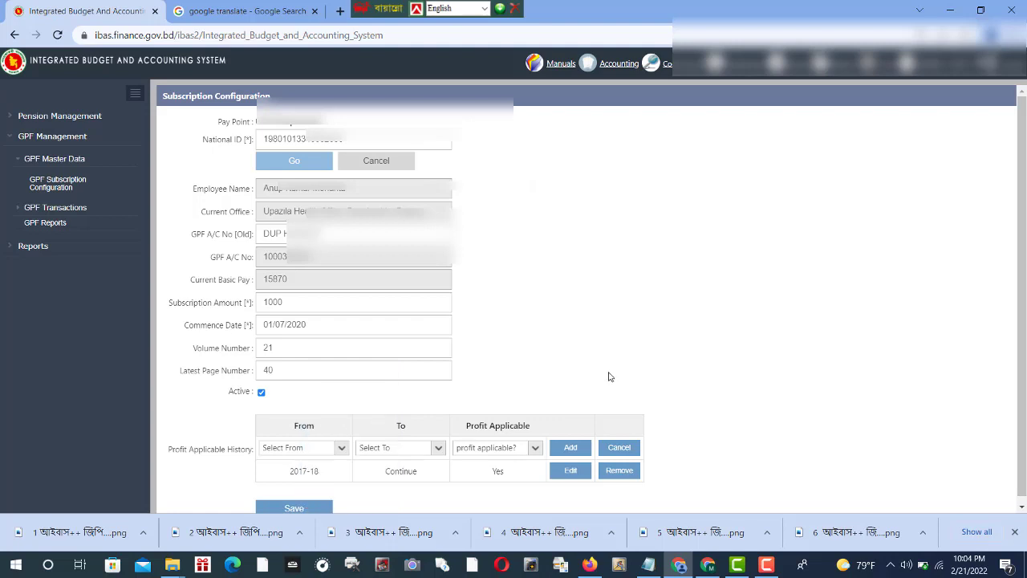
# Open the profit applicable history entry for editing, choosing 2021-22 as its start year and No for profit applicable
pyautogui.click(572, 472)
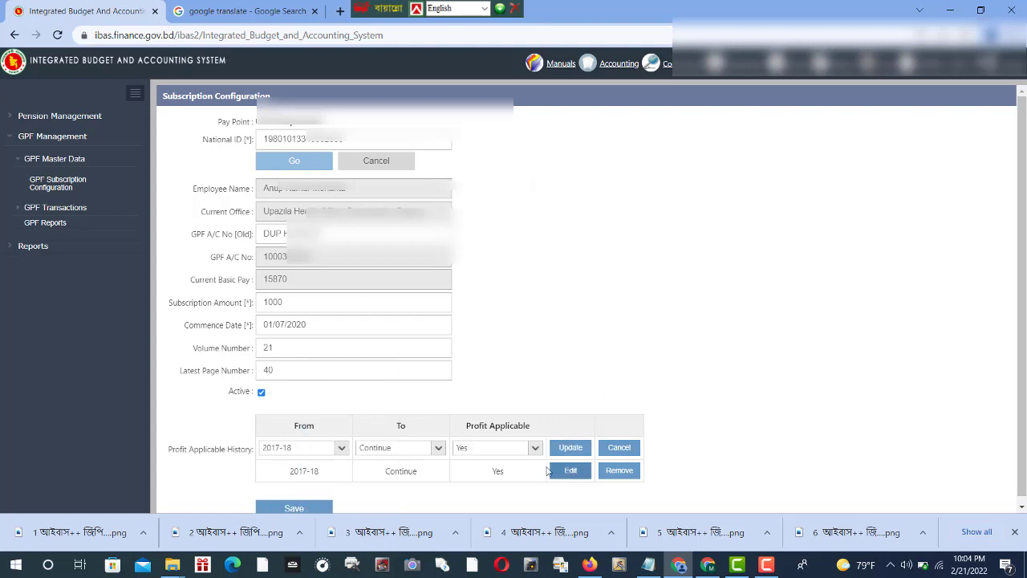
pyautogui.click(341, 452)
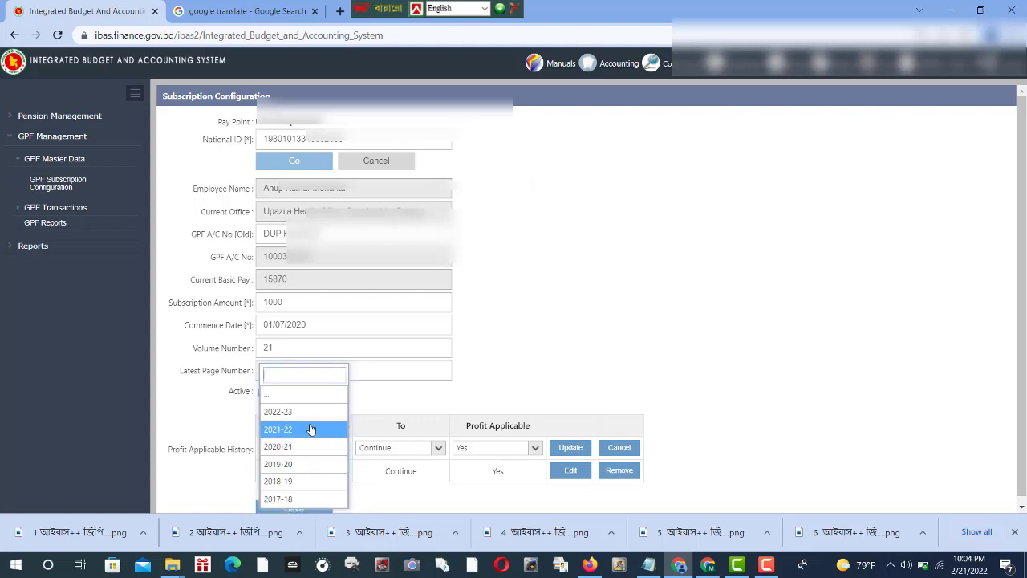
pyautogui.click(311, 429)
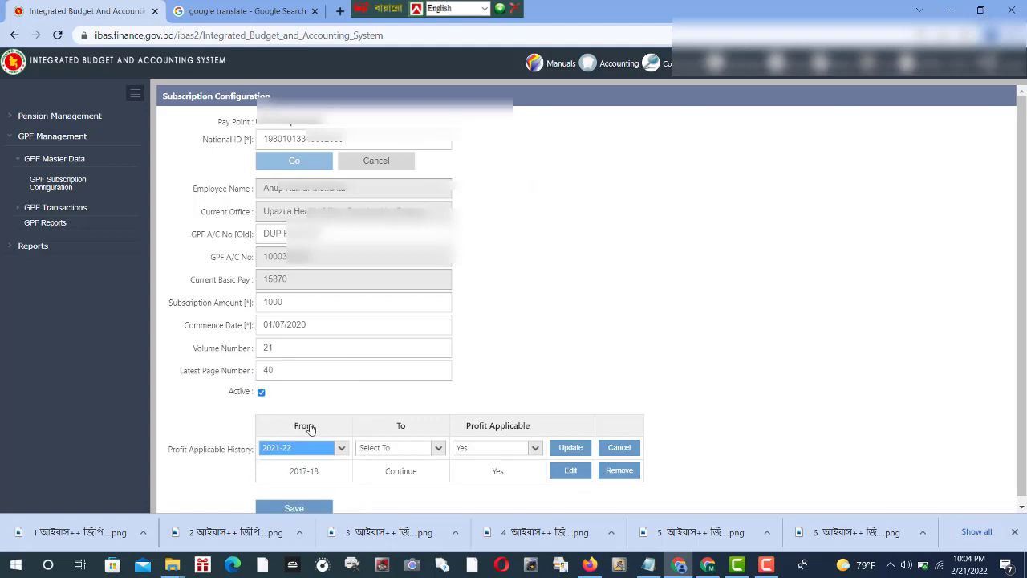
pyautogui.click(384, 451)
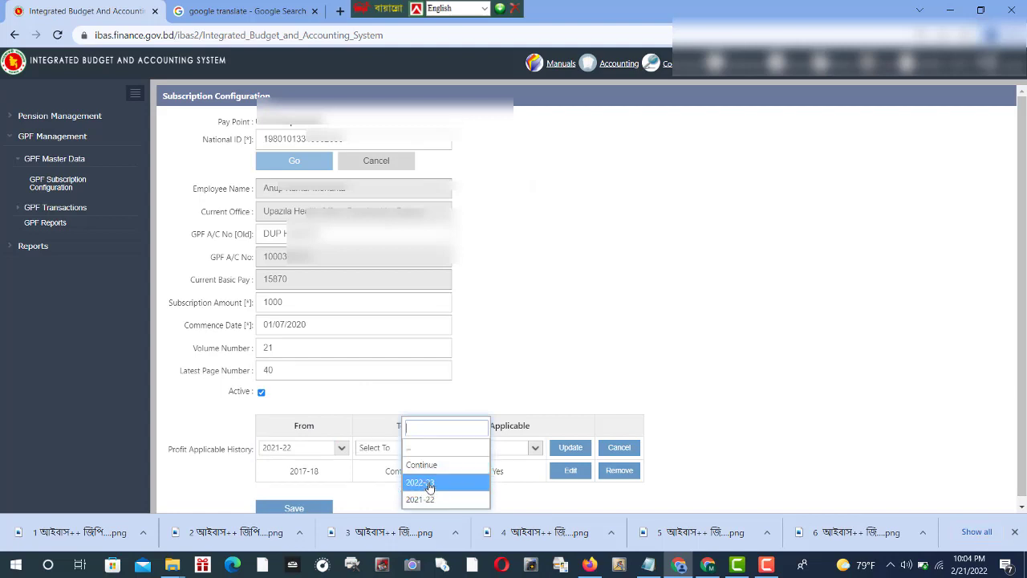
pyautogui.click(493, 367)
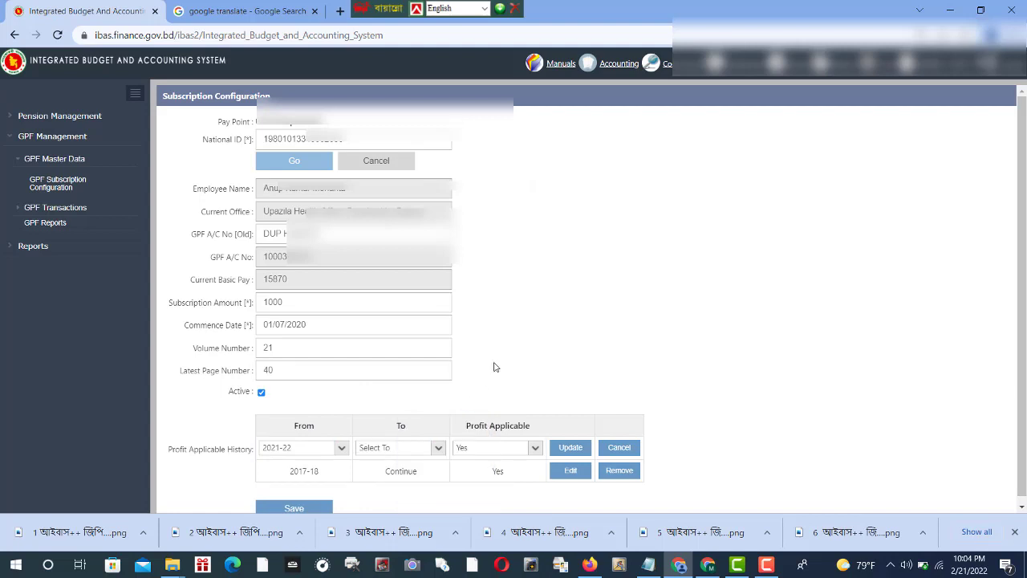
pyautogui.click(513, 456)
pyautogui.click(516, 457)
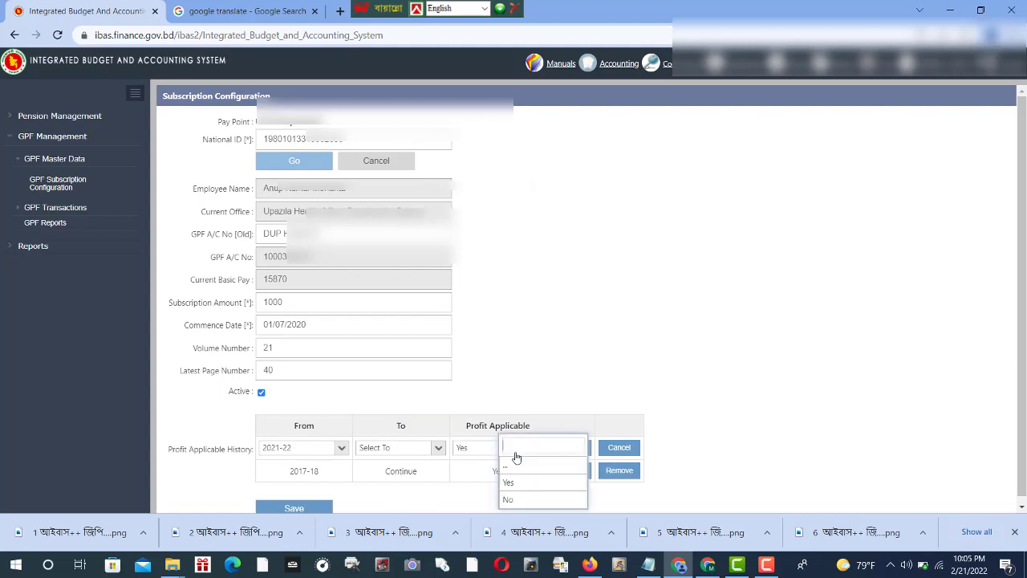
pyautogui.click(513, 505)
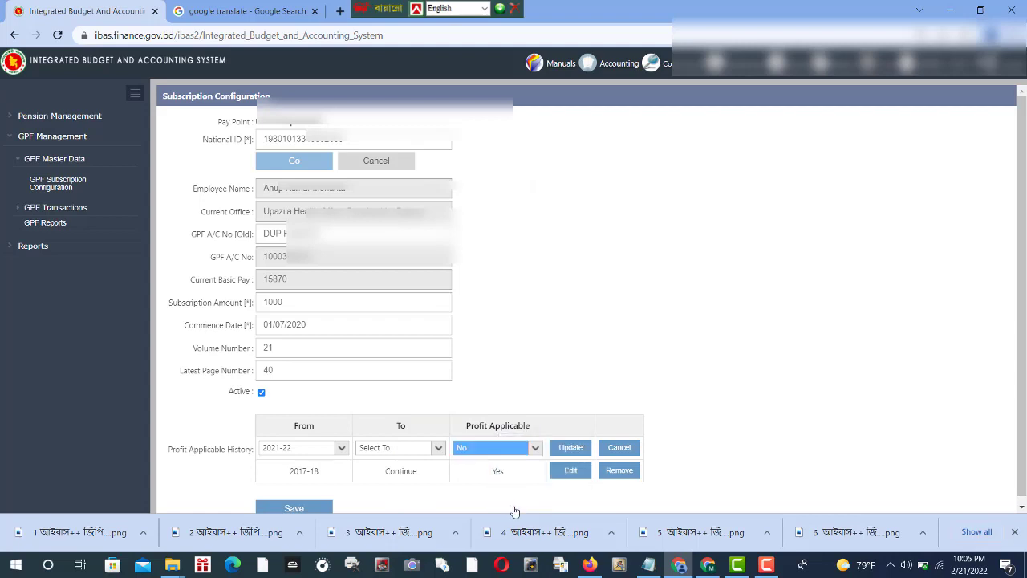
# Set the edited history entry back to profit applicable Yes and start year 2017-18
pyautogui.click(534, 448)
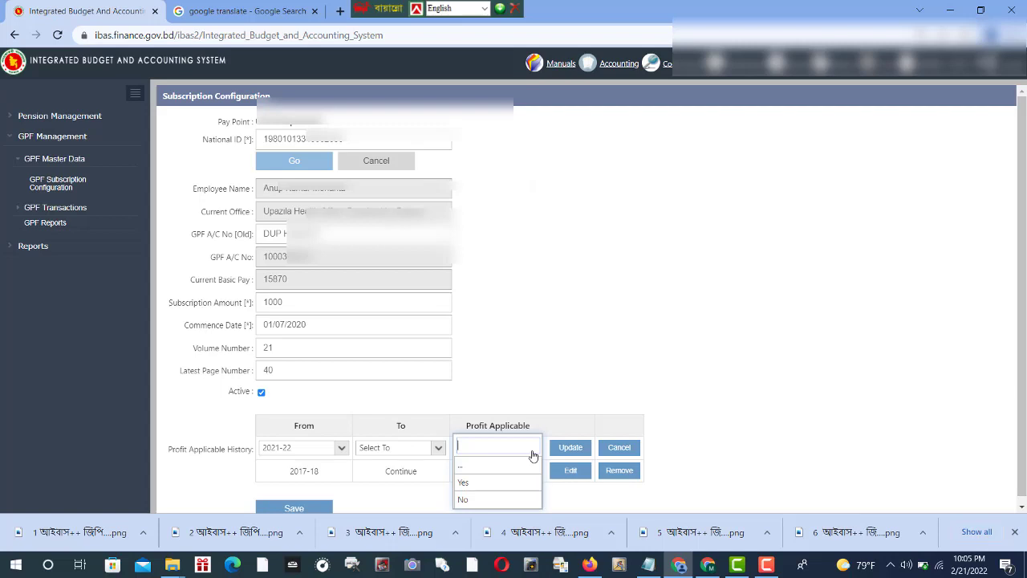
pyautogui.click(486, 483)
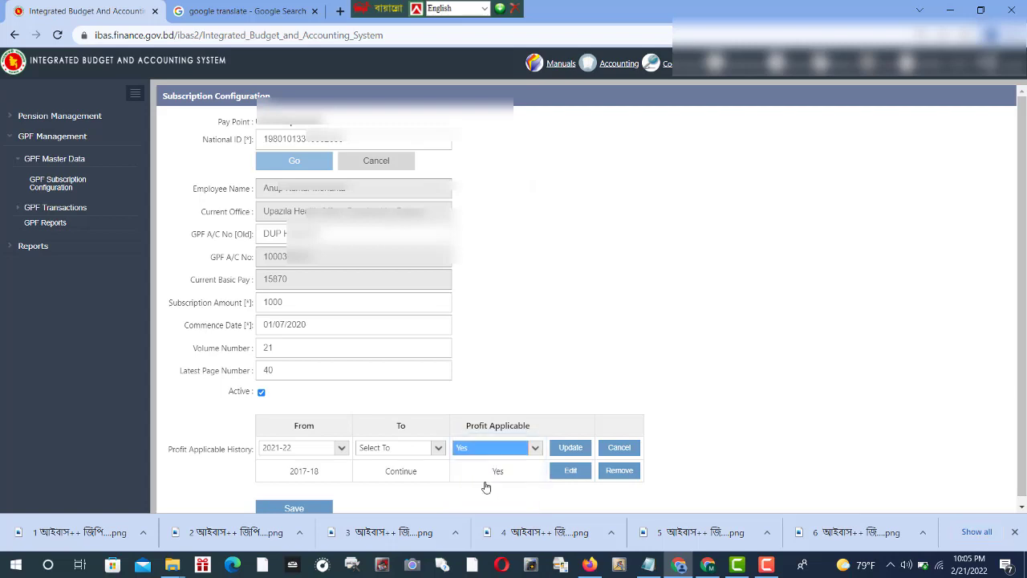
pyautogui.click(337, 454)
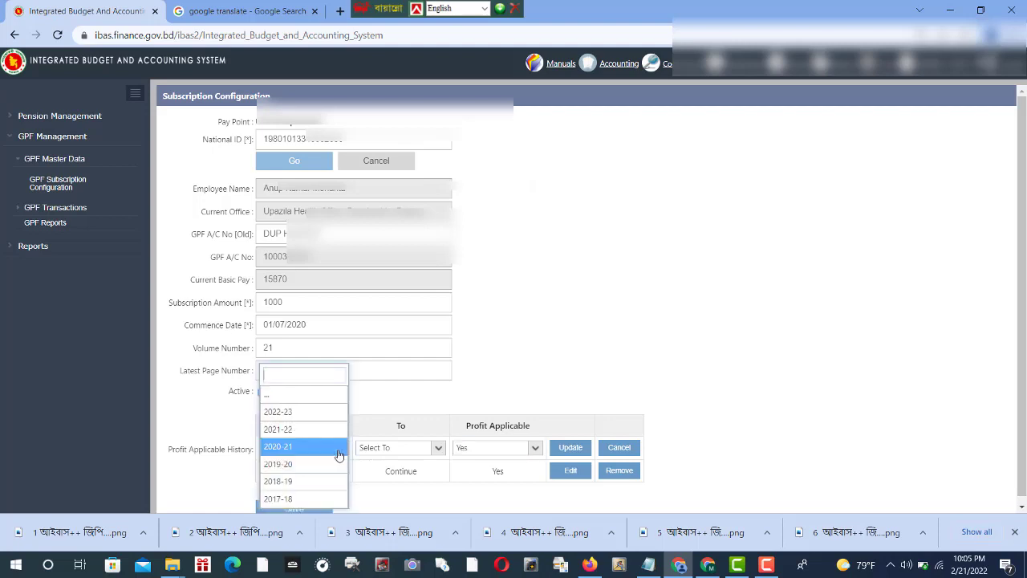
pyautogui.click(308, 498)
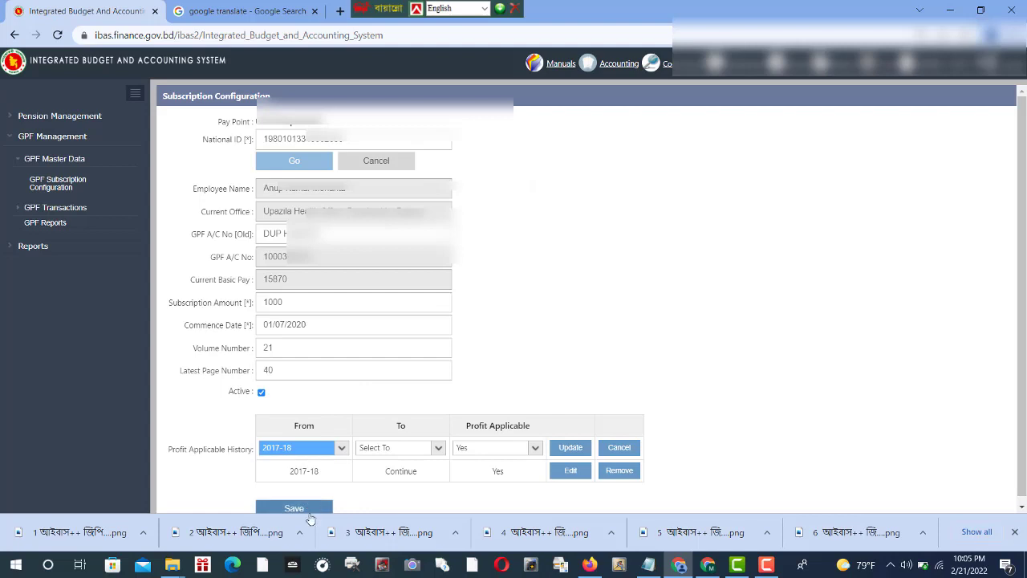
# Save the employee's subscription configuration and dismiss the confirmation
pyautogui.click(1021, 508)
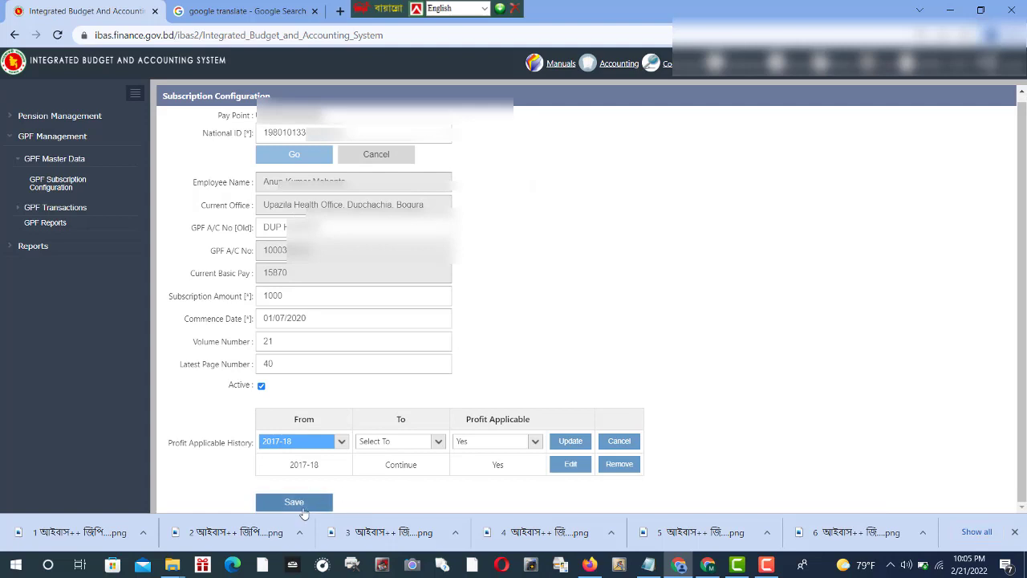
pyautogui.click(291, 506)
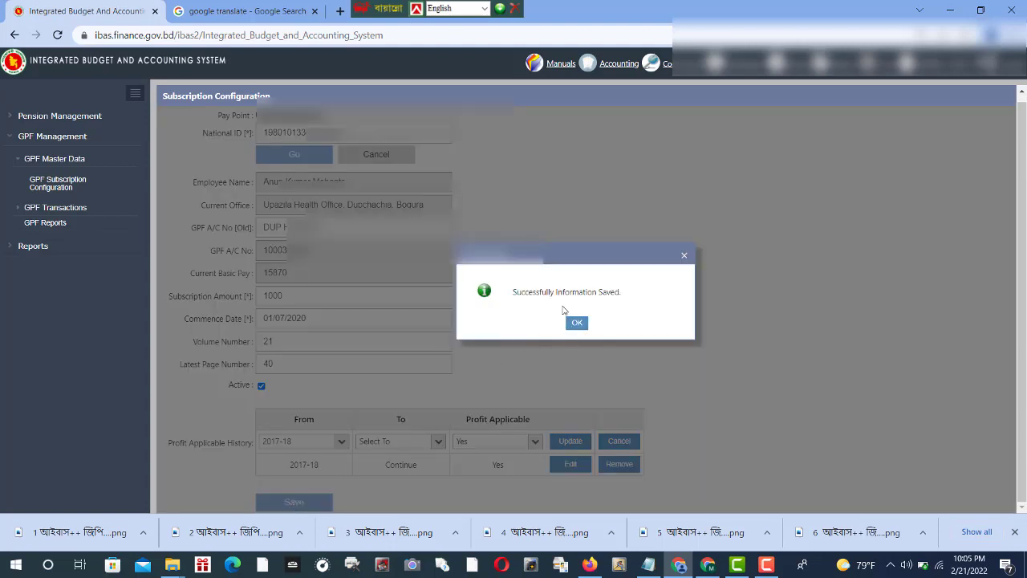
pyautogui.click(577, 324)
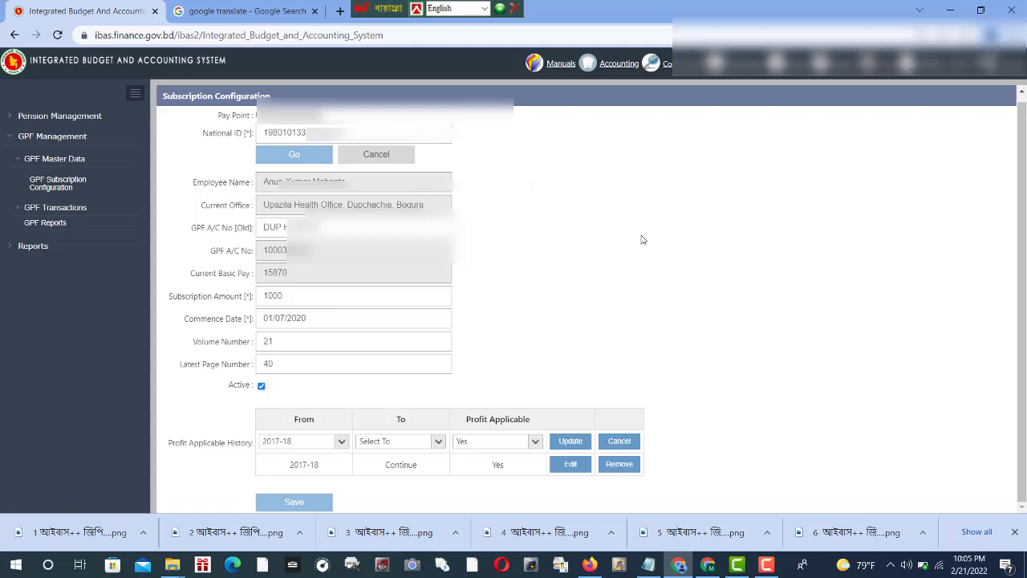
pyautogui.click(762, 565)
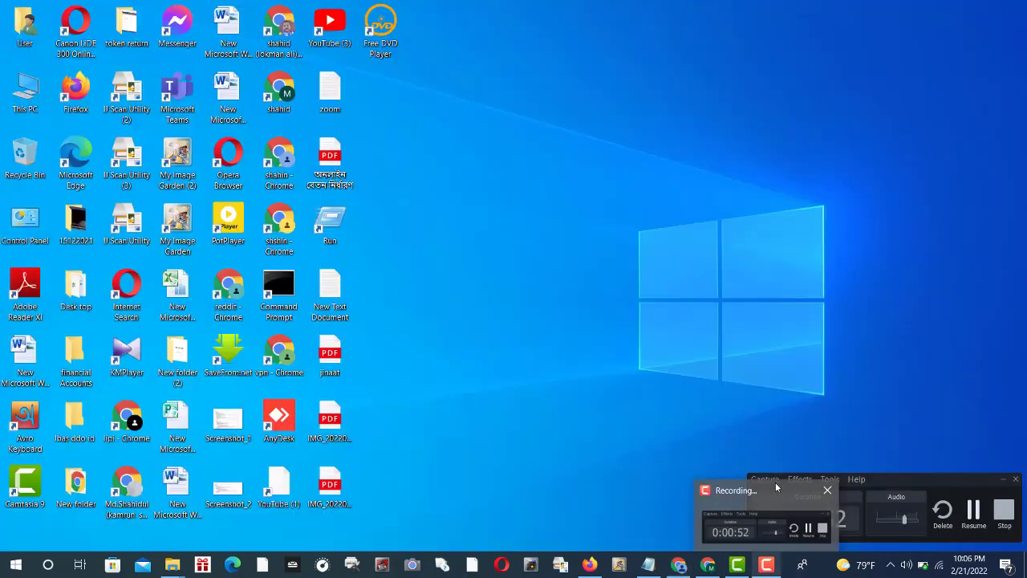